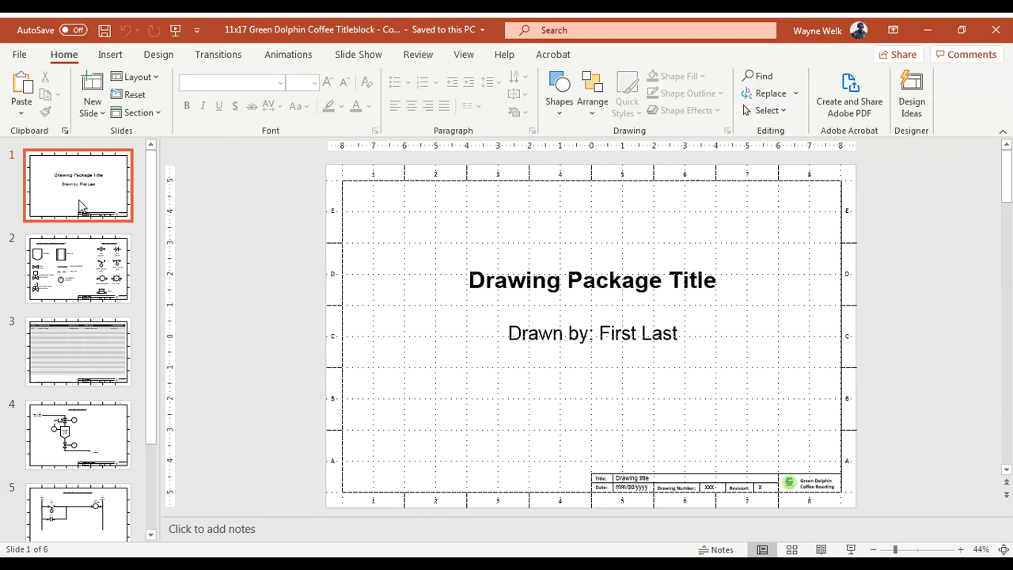
Duplicate the title slide, delete the copy and return to the original title slide.
{"action": "right_click", "coordinate": [80, 206]}
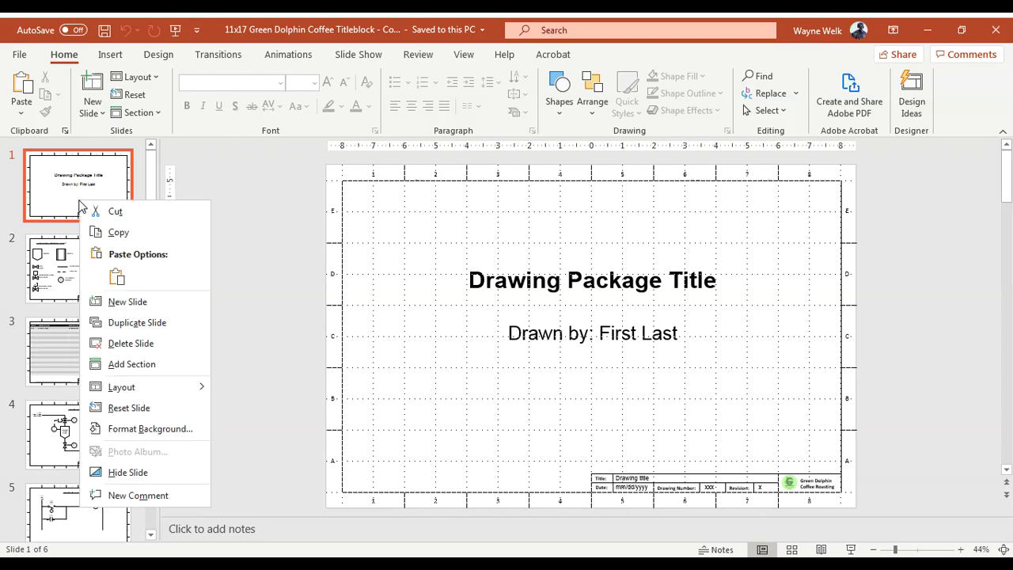
{"action": "left_click", "coordinate": [154, 323]}
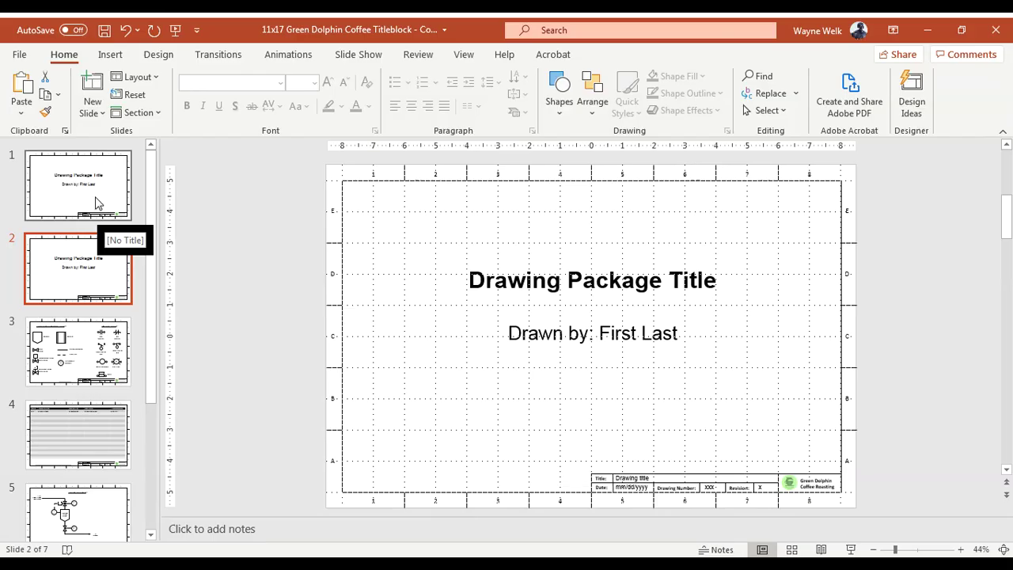
{"action": "right_click", "coordinate": [117, 266]}
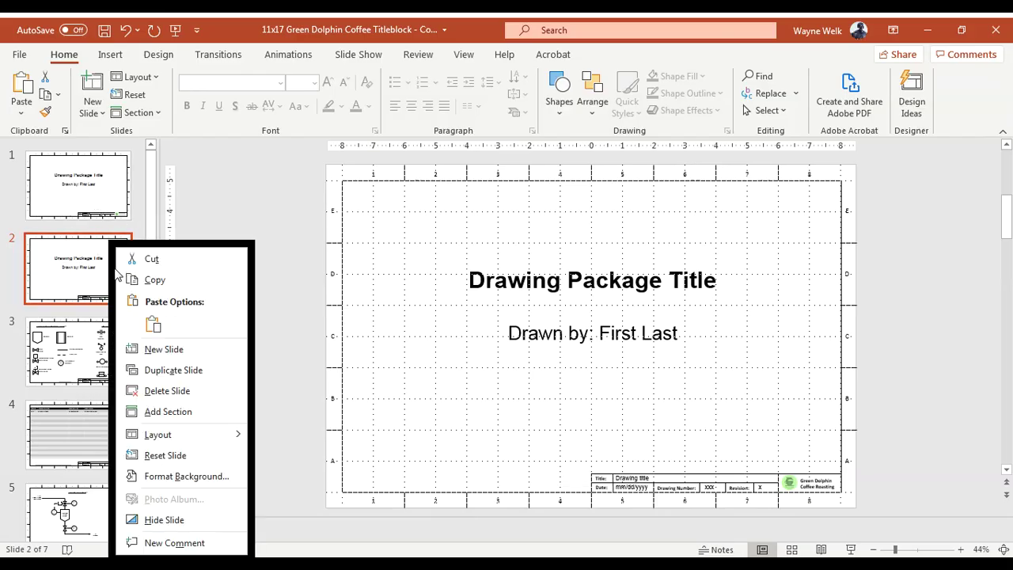
{"action": "left_click", "coordinate": [173, 391]}
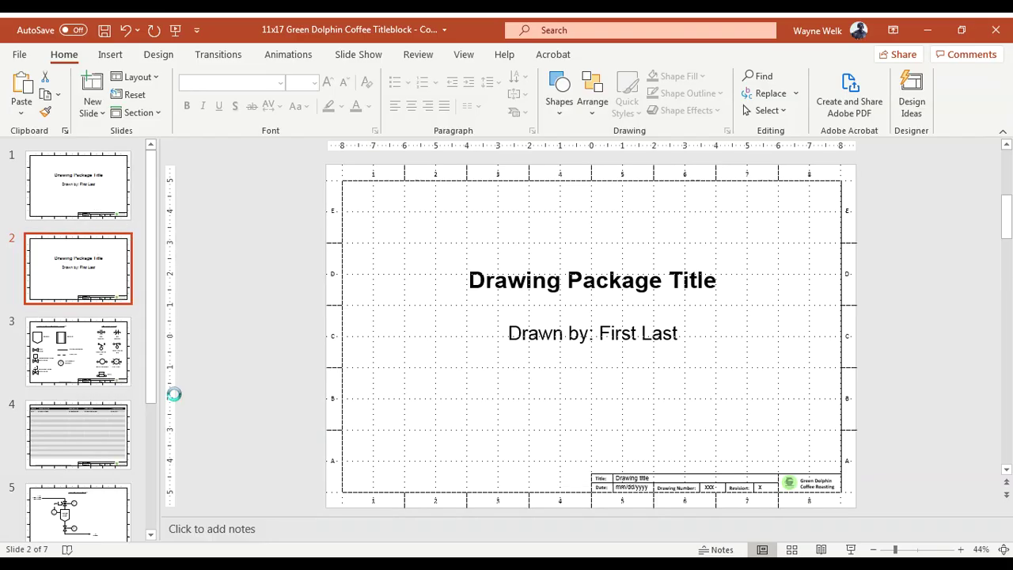
{"action": "left_click", "coordinate": [86, 208]}
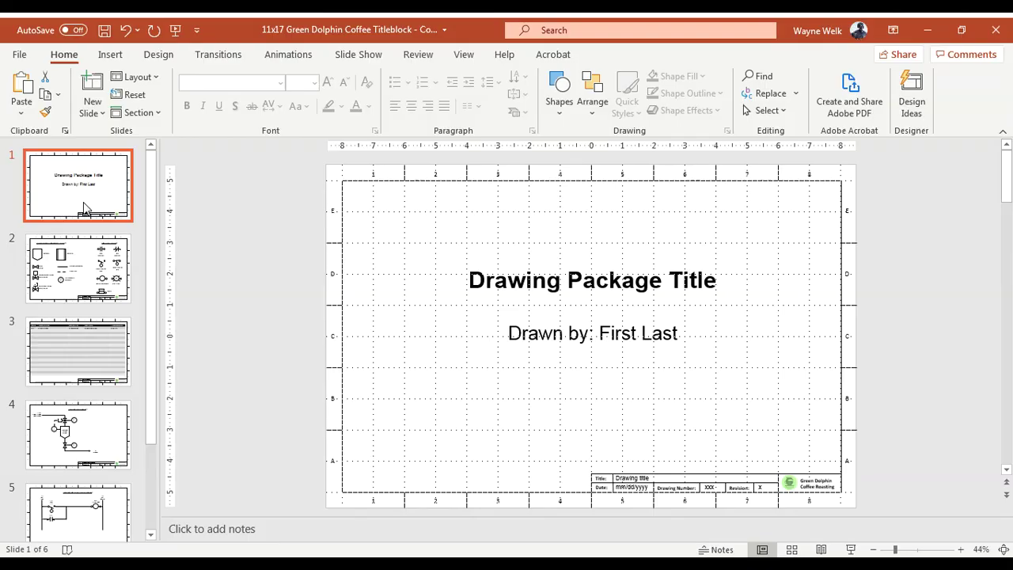
Ungroup the solenoid-activated gate valve symbol on the Symbol Library slide.
{"action": "left_click", "coordinate": [85, 287]}
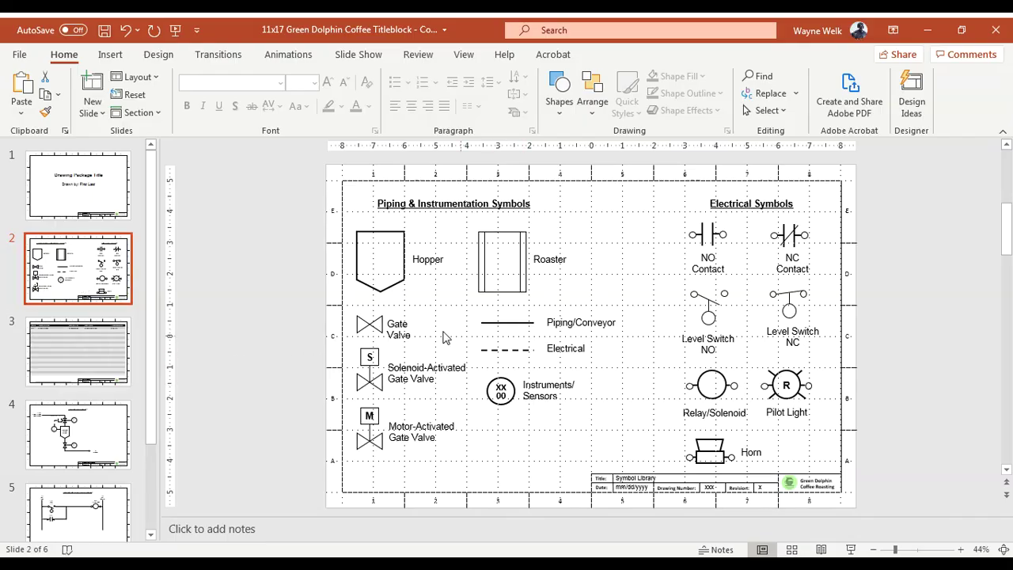
{"action": "left_click", "coordinate": [380, 335]}
{"action": "left_click", "coordinate": [370, 332]}
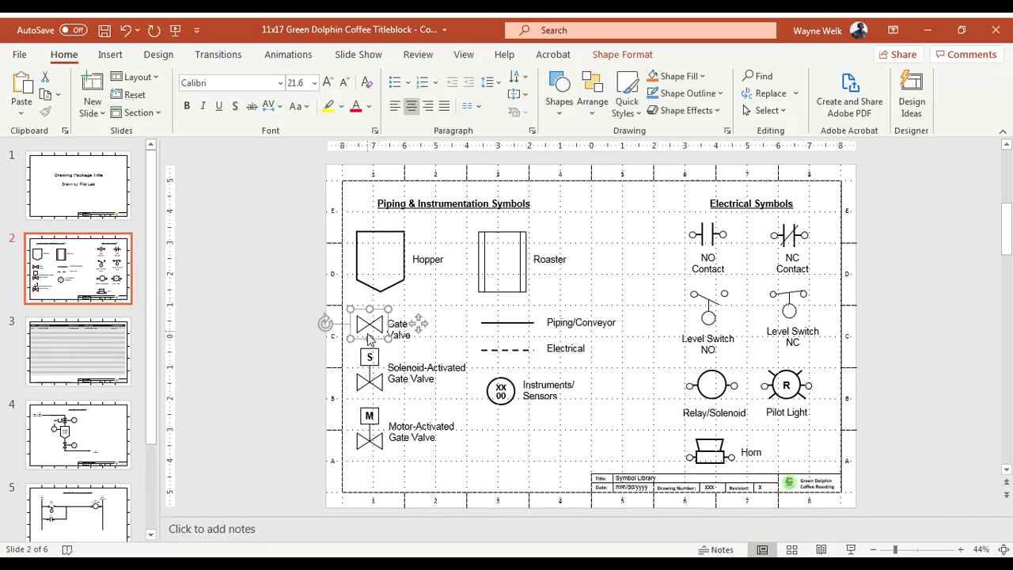
{"action": "left_click", "coordinate": [372, 384]}
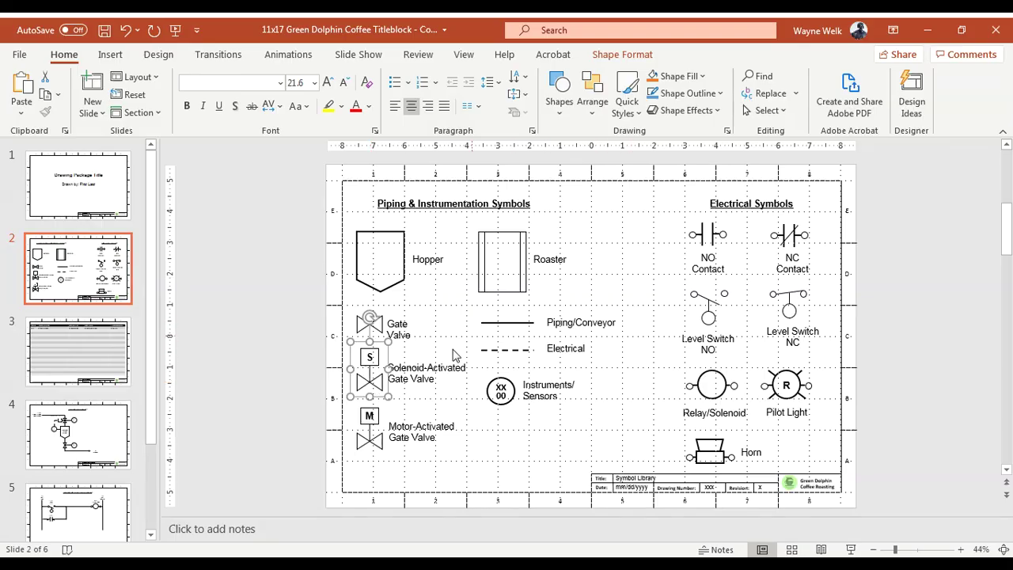
{"action": "right_click", "coordinate": [366, 384]}
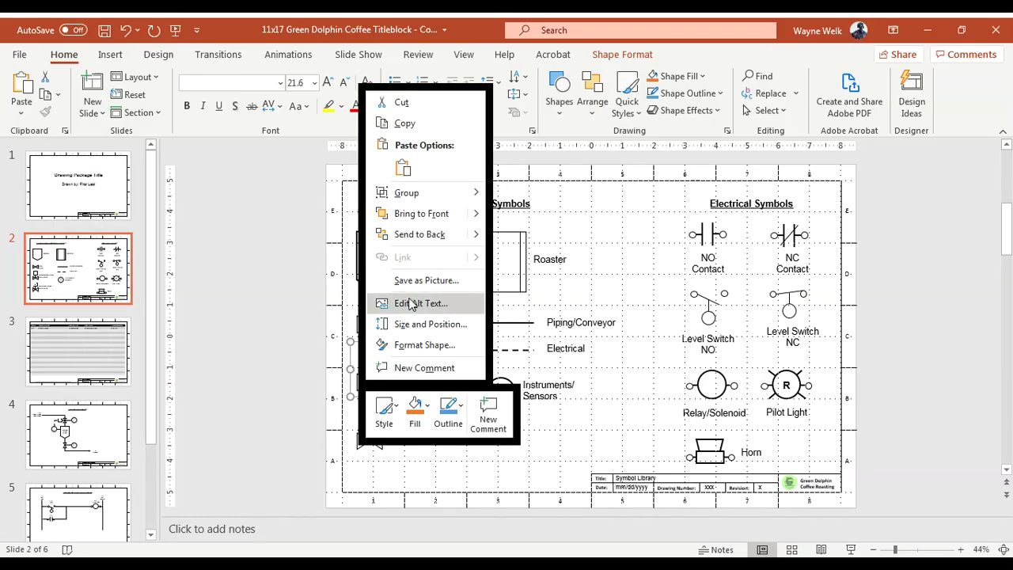
{"action": "mouse_move", "coordinate": [431, 196]}
{"action": "left_click", "coordinate": [519, 237]}
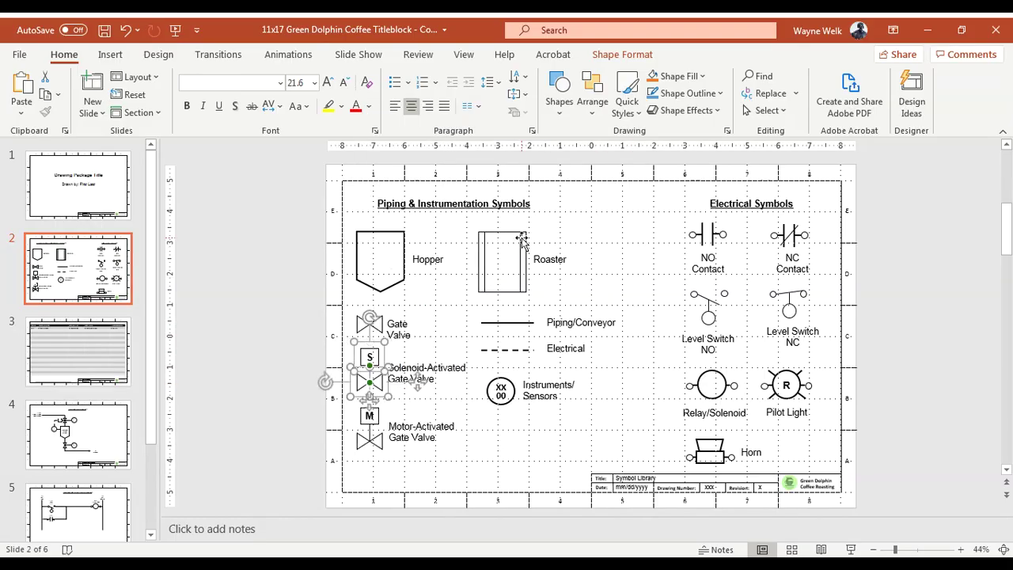
{"action": "left_click", "coordinate": [264, 370]}
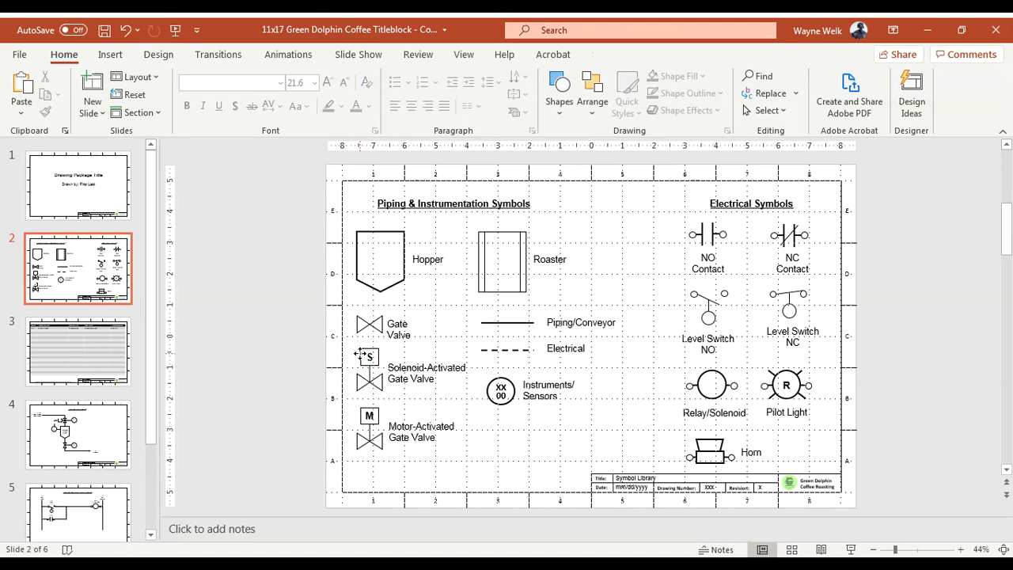
Select the solenoid box and the valve body individually to inspect the separate parts of the symbol.
{"action": "left_click", "coordinate": [358, 365]}
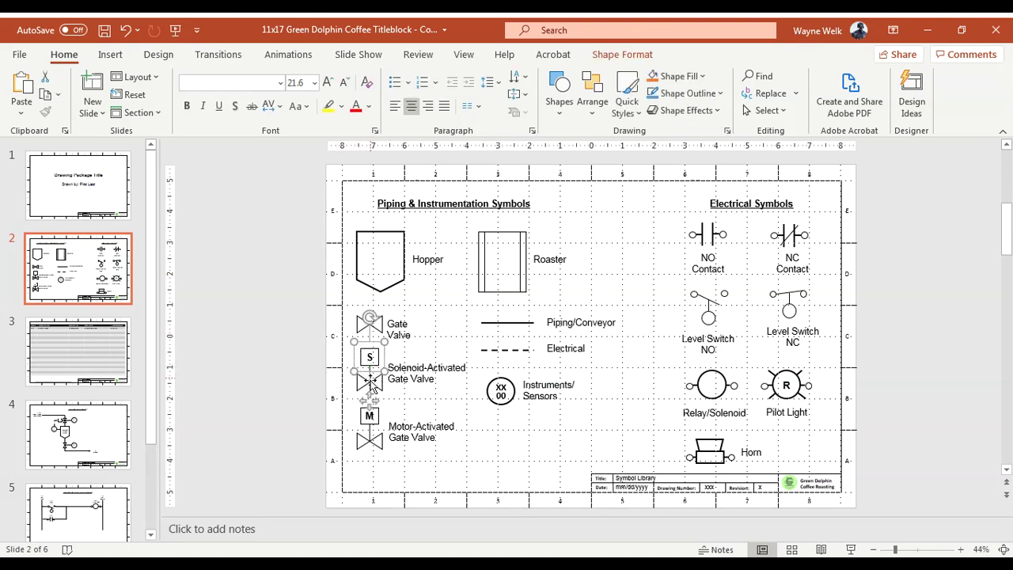
{"action": "left_click", "coordinate": [321, 388]}
{"action": "left_click", "coordinate": [370, 383]}
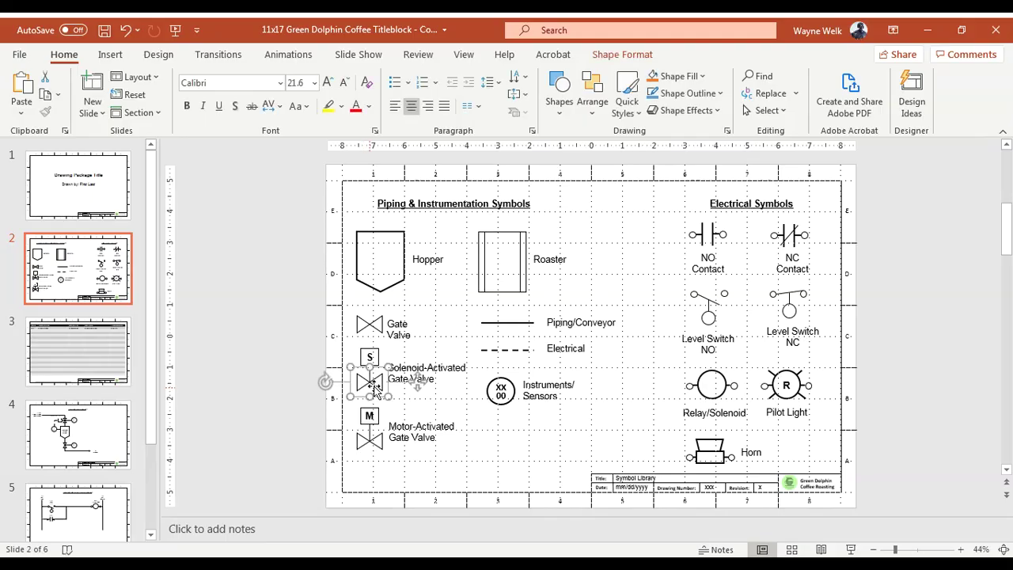
{"action": "left_click", "coordinate": [292, 339]}
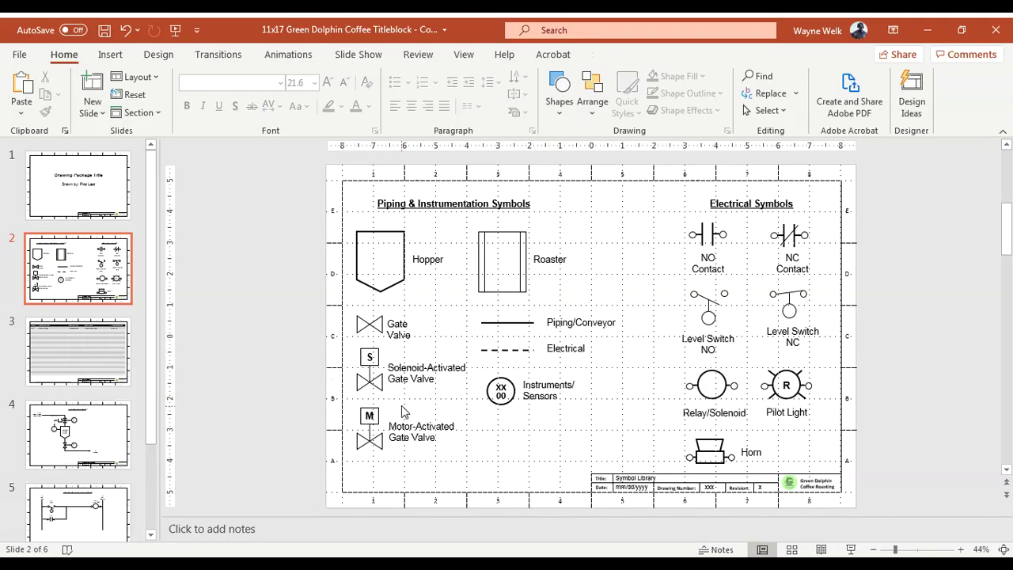
Group the solenoid box and the valve body back into one symbol.
{"action": "left_click_drag", "start_coordinate": [401, 403], "coordinate": [345, 348]}
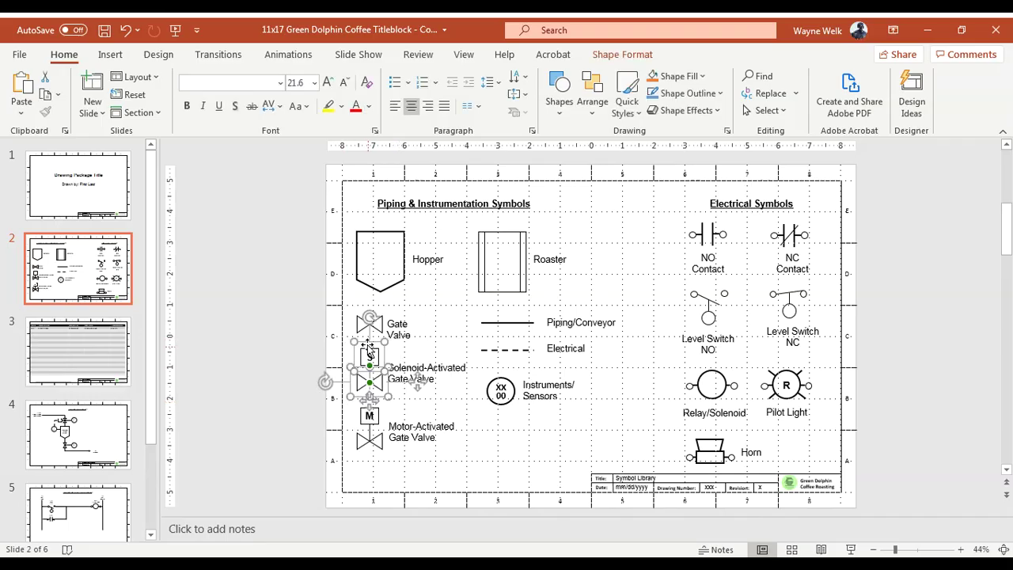
{"action": "right_click", "coordinate": [354, 353]}
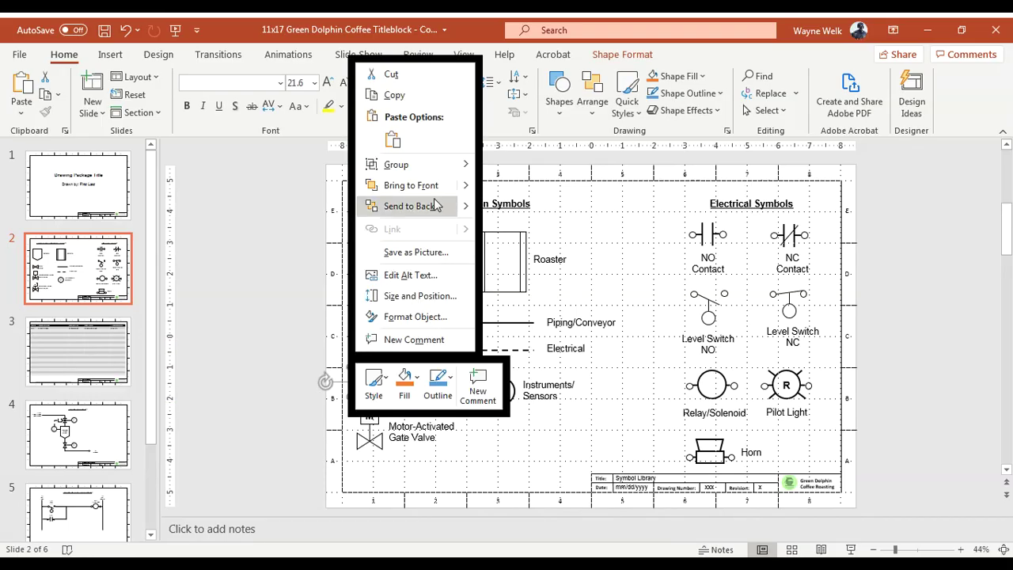
{"action": "mouse_move", "coordinate": [440, 169]}
{"action": "left_click", "coordinate": [493, 167]}
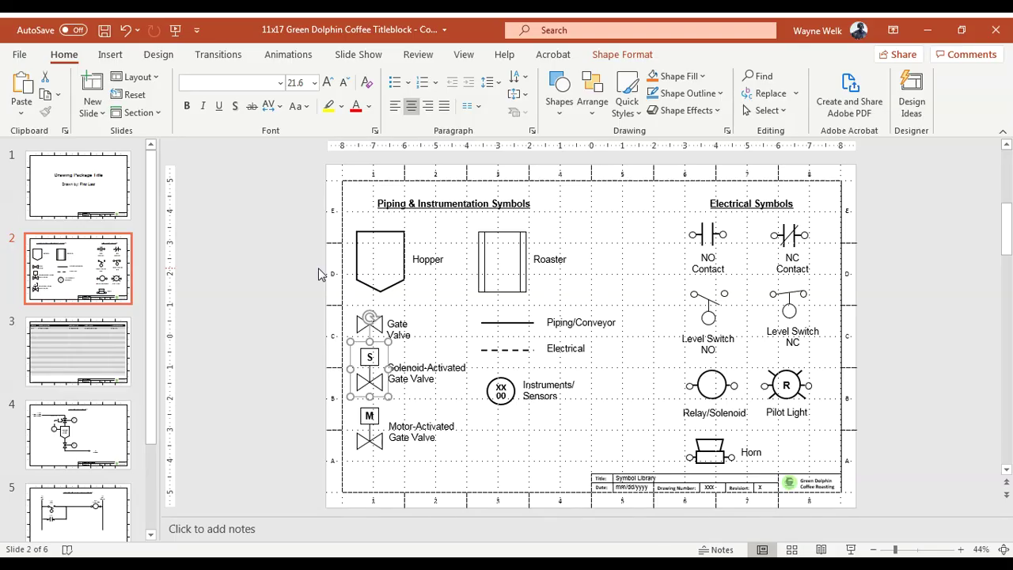
{"action": "left_click", "coordinate": [504, 438]}
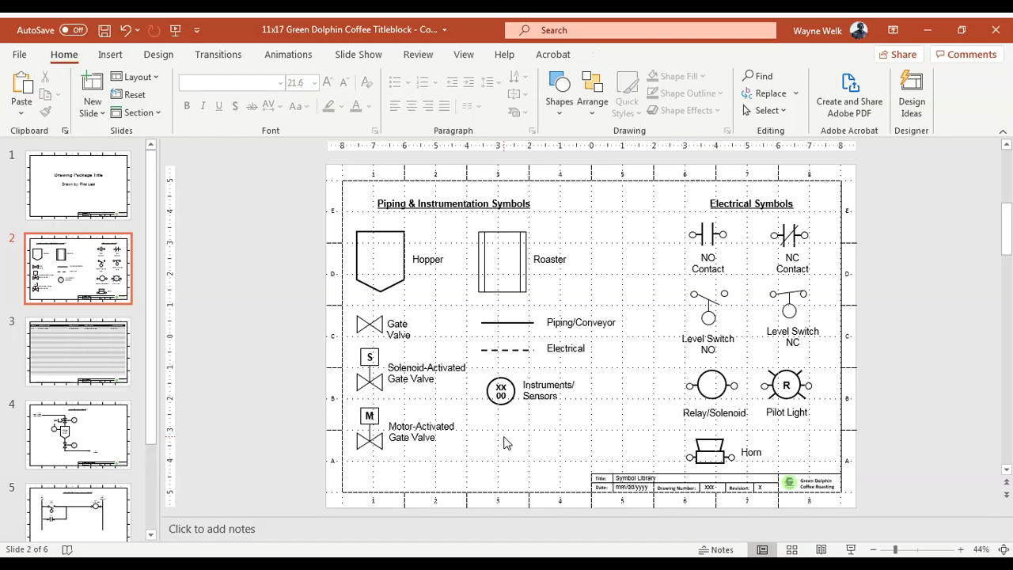
Change the letter in the solenoid-activated gate valve's box to k and restore it to S.
{"action": "left_click", "coordinate": [368, 356]}
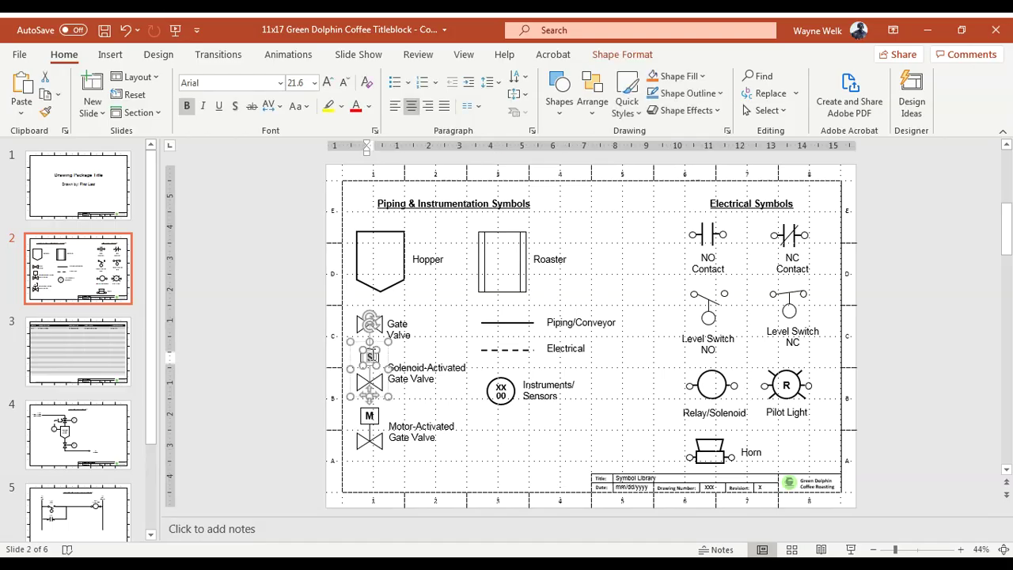
{"action": "right_click", "coordinate": [370, 357]}
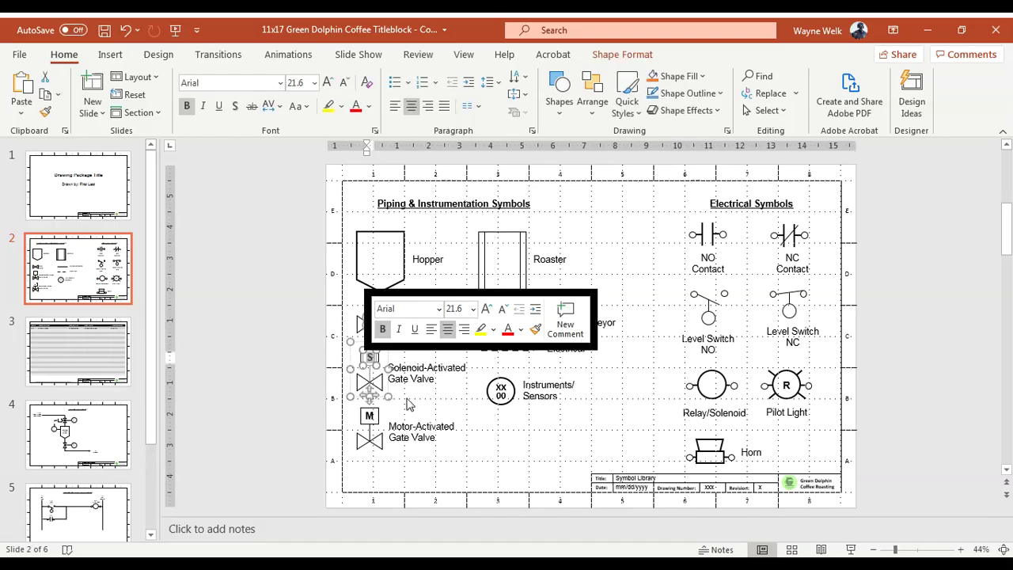
{"action": "type", "text": "k"}
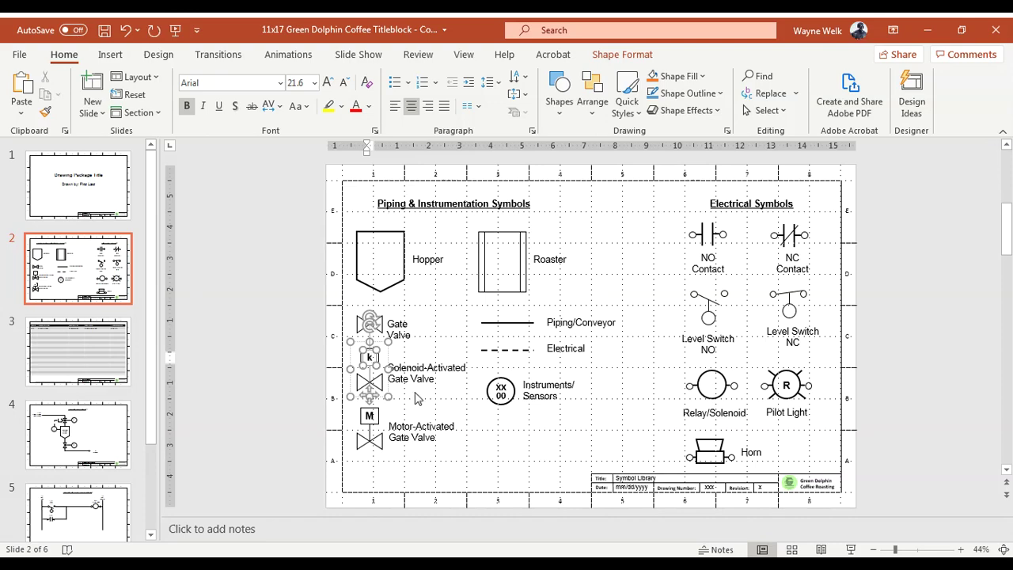
{"action": "key", "text": "BackSpace"}
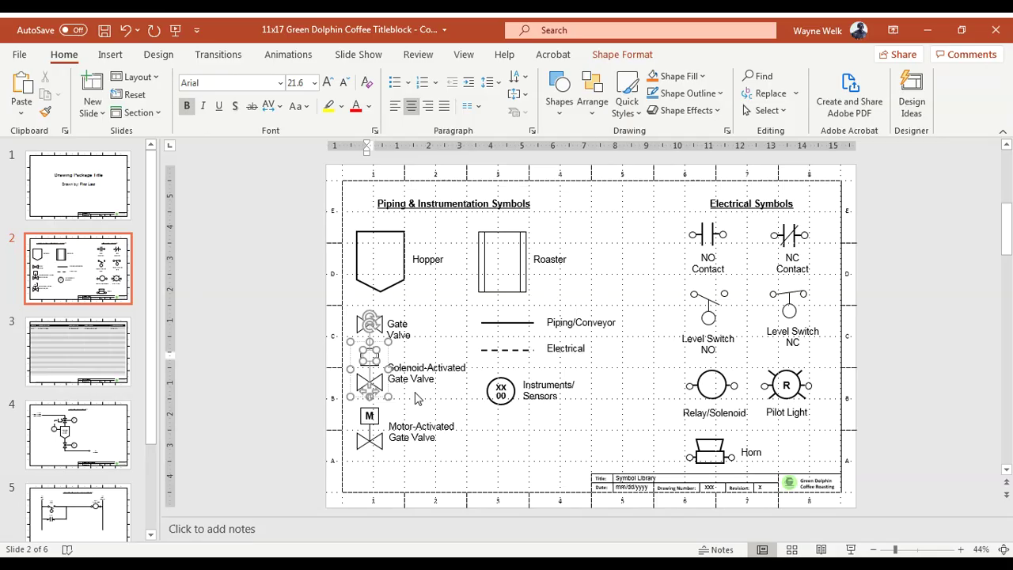
{"action": "type", "text": "S"}
{"action": "left_click", "coordinate": [270, 357]}
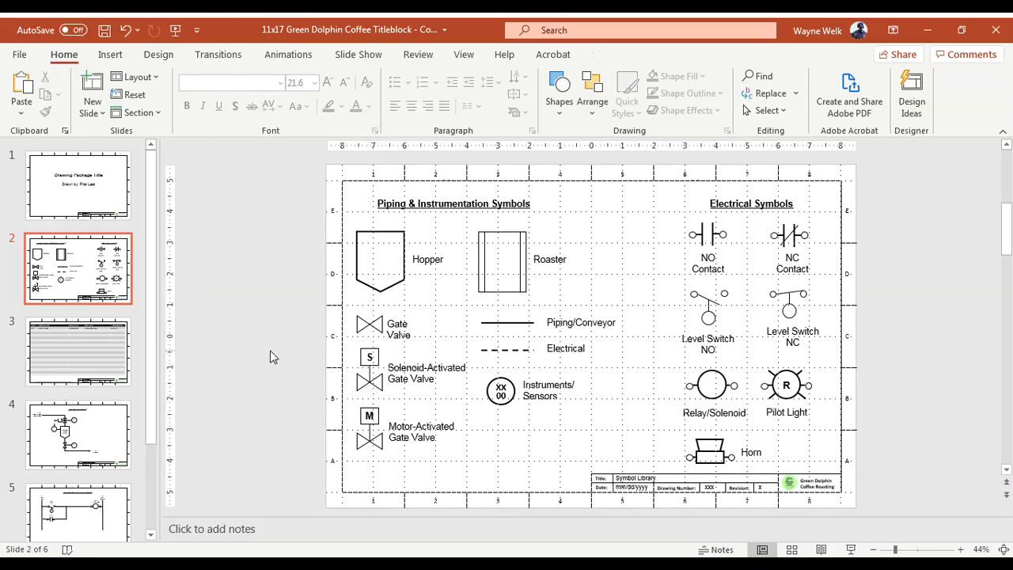
Replace the XX letters in the Instruments/Sensors symbol with TT.
{"action": "left_click", "coordinate": [501, 387]}
{"action": "double_click", "coordinate": [501, 386]}
{"action": "type", "text": "TT"}
{"action": "left_click", "coordinate": [530, 471]}
Examine the electrical symbols one by one, covering the contacts, level switches, relay/solenoid, pilot light and horn.
{"action": "left_click", "coordinate": [717, 239]}
{"action": "left_click", "coordinate": [782, 233]}
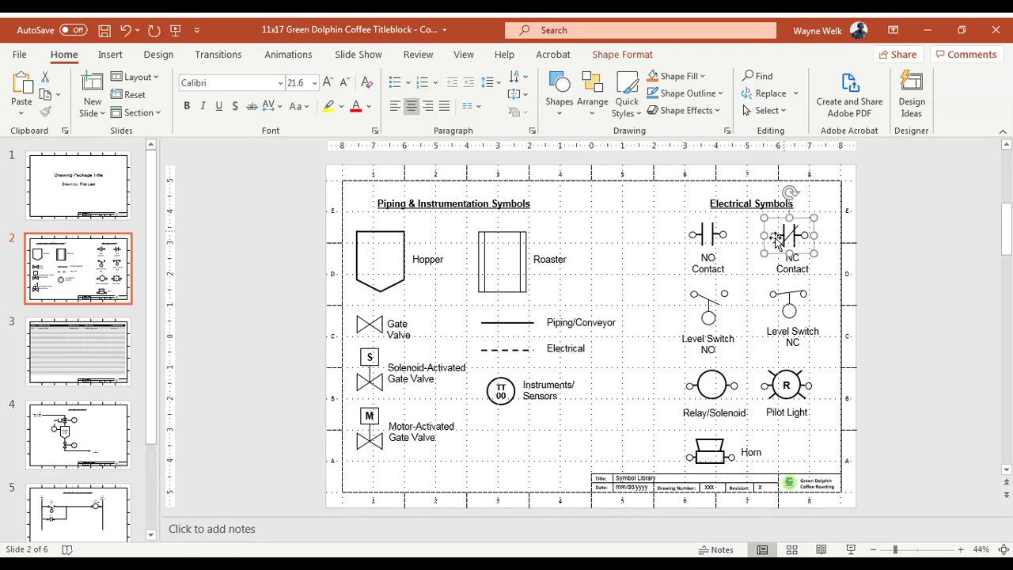
{"action": "left_click", "coordinate": [720, 295]}
{"action": "left_click", "coordinate": [783, 298]}
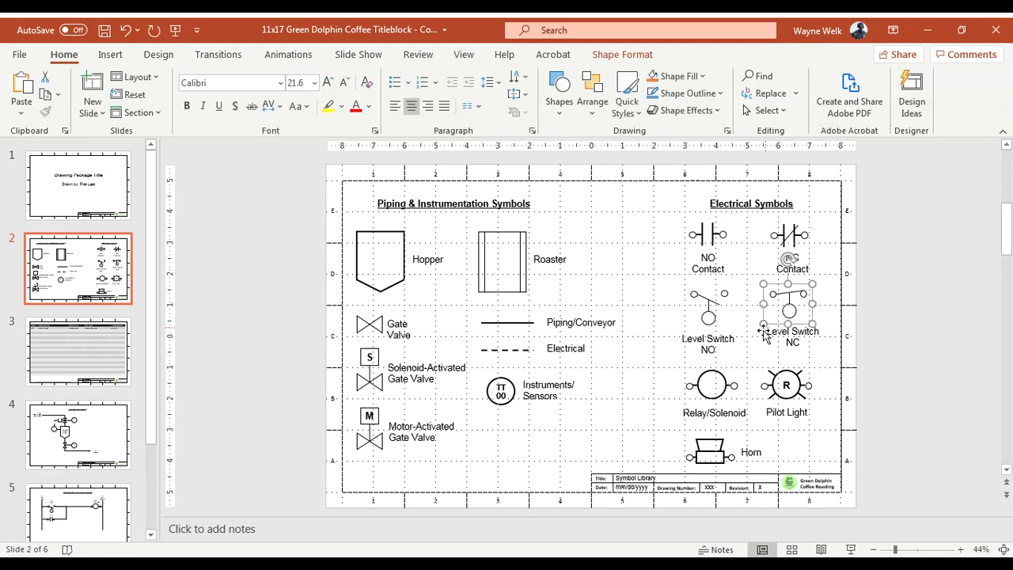
{"action": "left_click", "coordinate": [725, 378]}
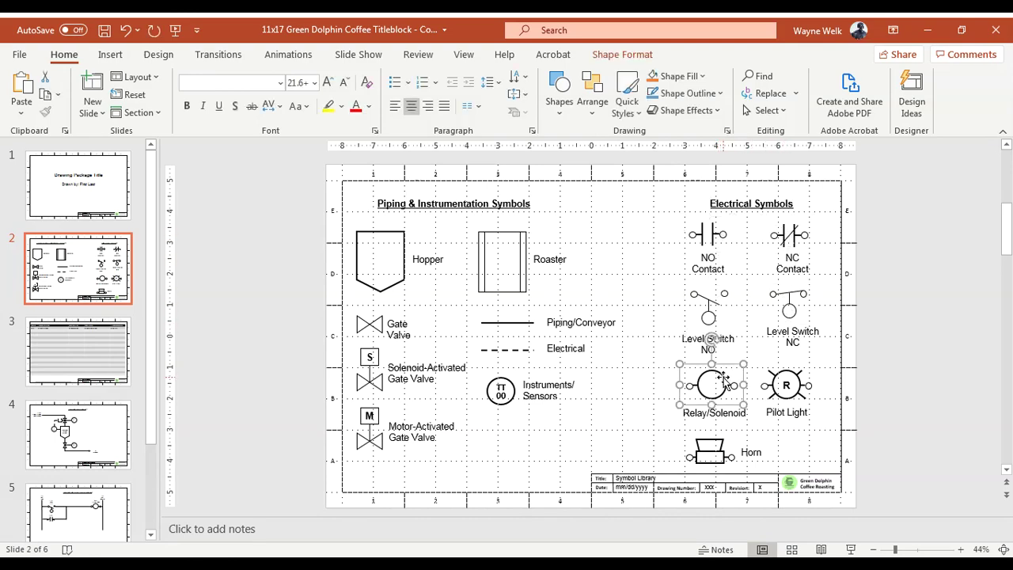
{"action": "left_click", "coordinate": [791, 376]}
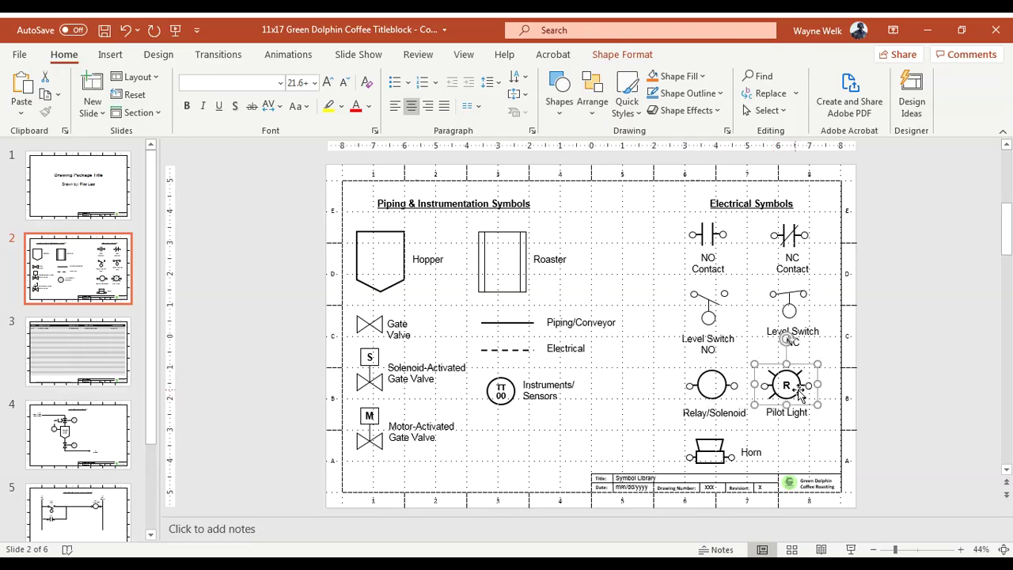
{"action": "left_click", "coordinate": [712, 453]}
{"action": "left_click", "coordinate": [916, 385]}
Review the Manufacturer and Cross-Reference columns of the Bill of Material table on slide 3 and open slide 4.
{"action": "left_click", "coordinate": [103, 346]}
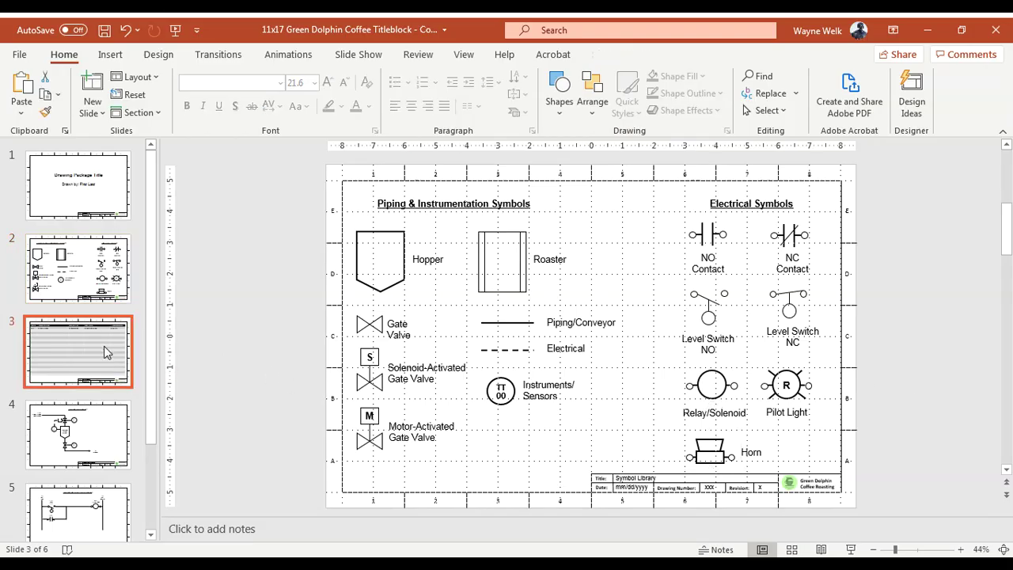
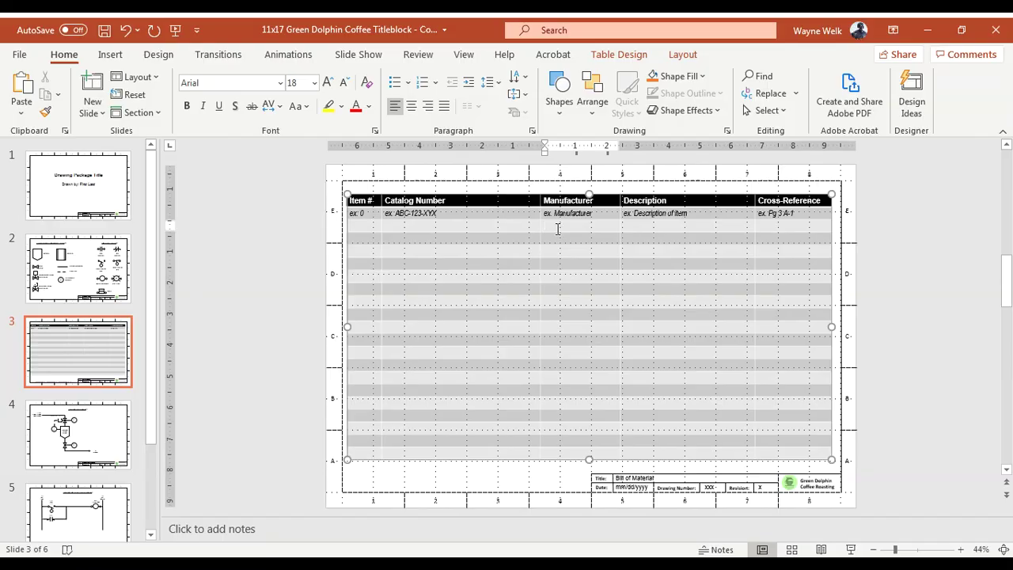
{"action": "left_click", "coordinate": [553, 229]}
{"action": "left_click", "coordinate": [775, 228]}
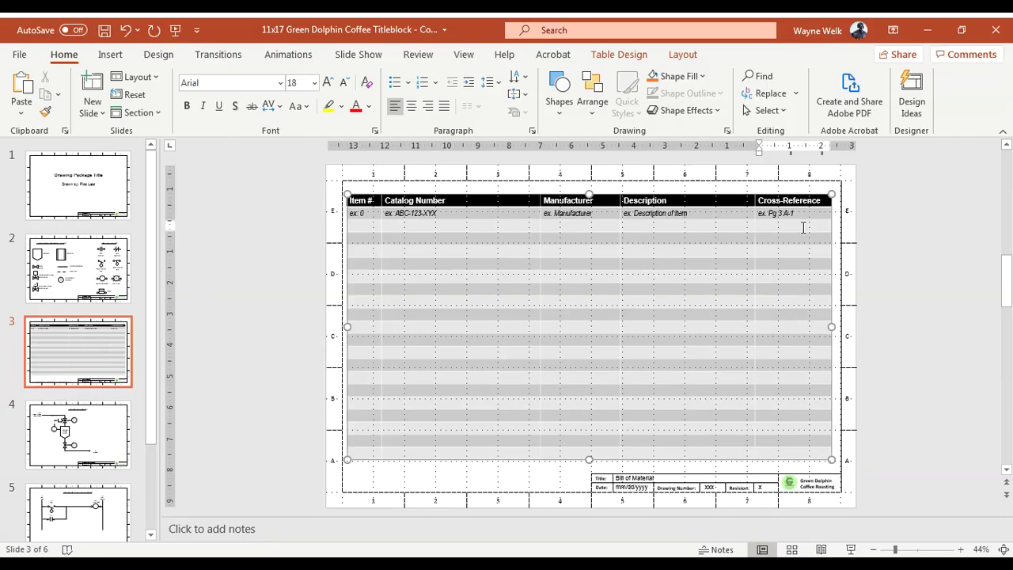
{"action": "left_click", "coordinate": [113, 424]}
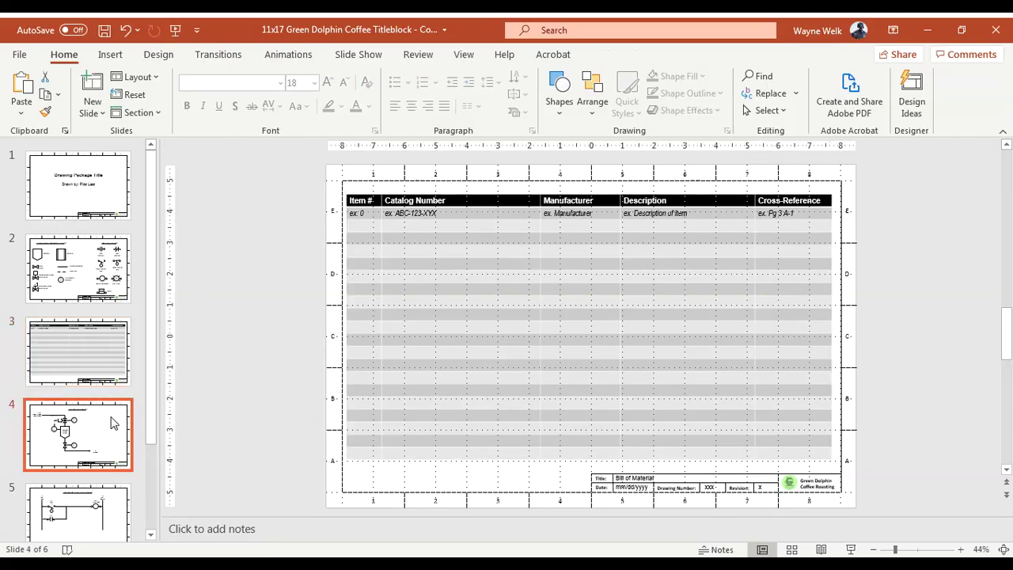